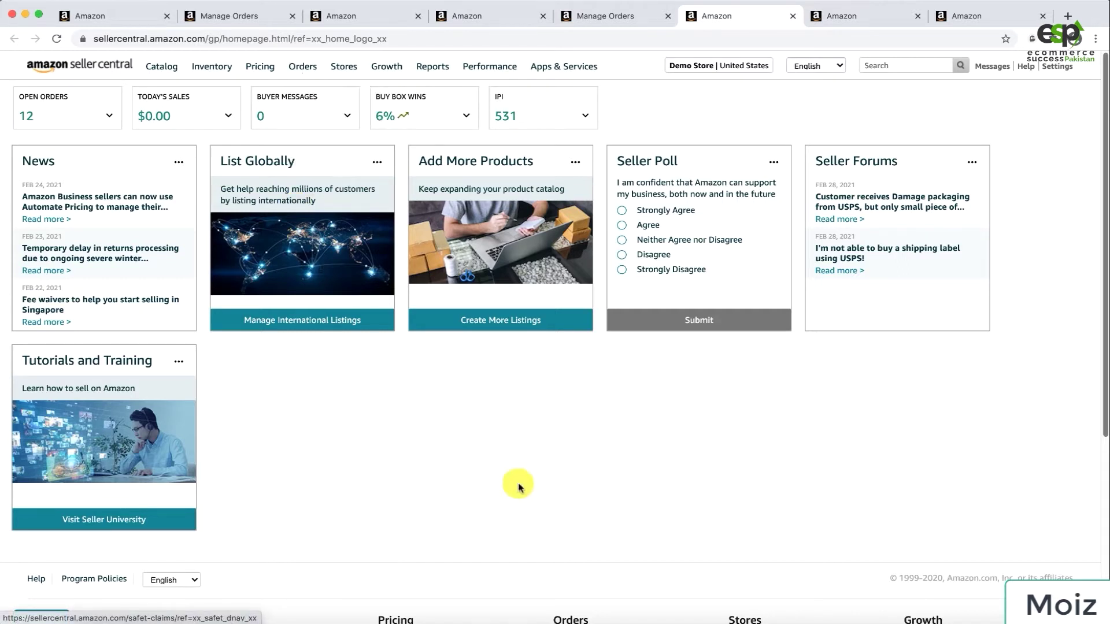
# Move from the Manage Seller Fulfilled Returns tab to the Manage FBA returns tab.
pyautogui.click(840, 17)
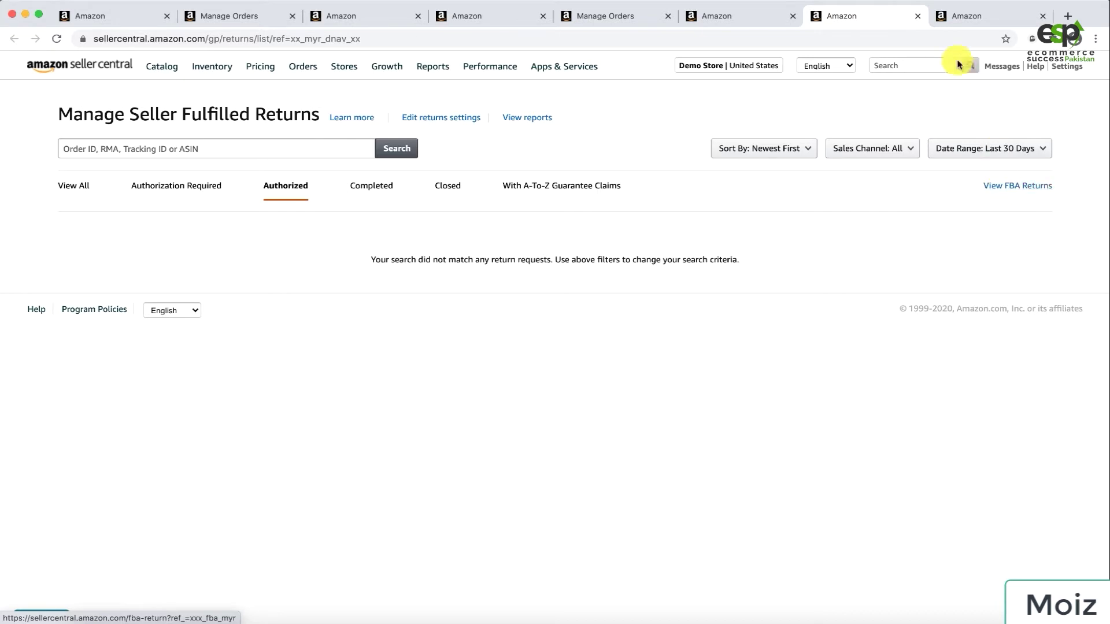
pyautogui.click(977, 22)
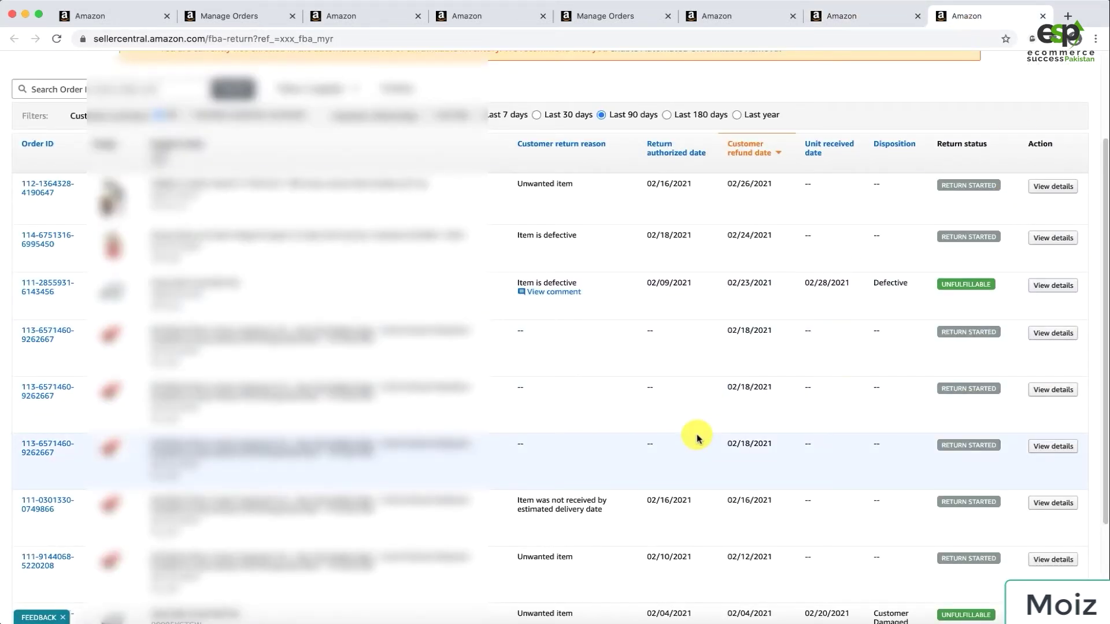
# Scroll the FBA returns table to the last row and highlight its 'Returned to inventory' note.
pyautogui.scroll(2, 697, 438)
pyautogui.scroll(1, 697, 439)
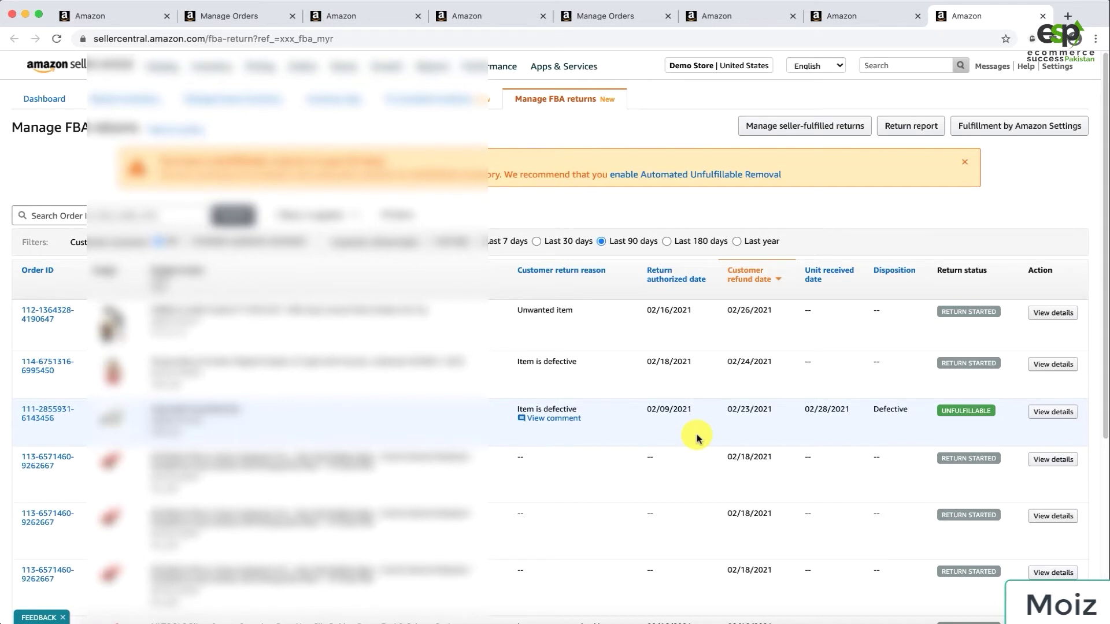
pyautogui.scroll(-1, 697, 439)
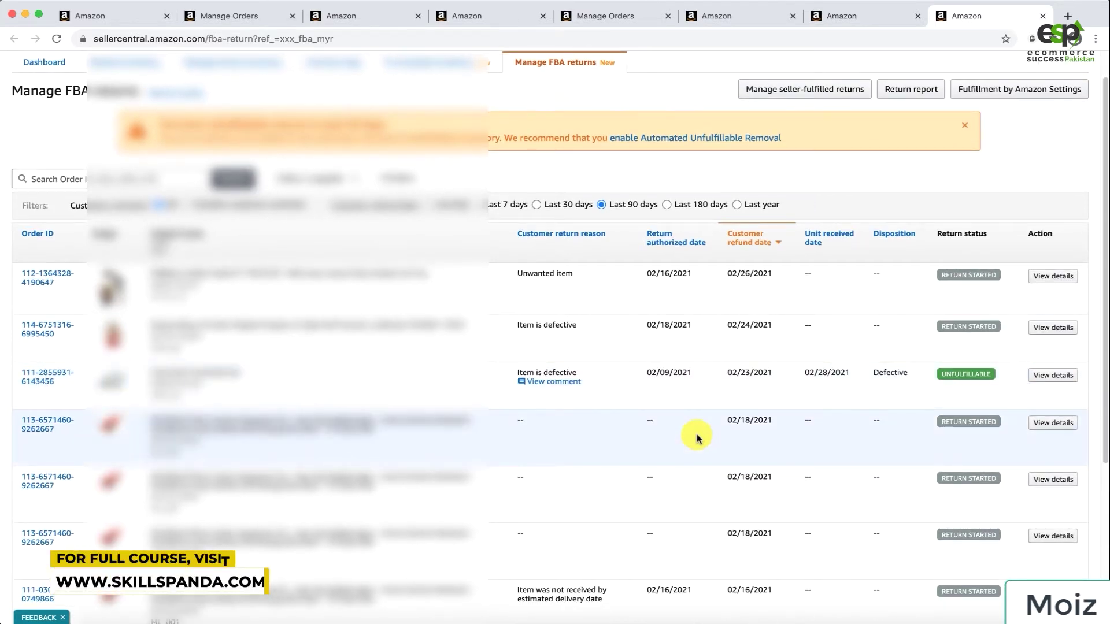
pyautogui.scroll(-3, 697, 438)
pyautogui.scroll(-2, 696, 438)
pyautogui.scroll(-1, 696, 439)
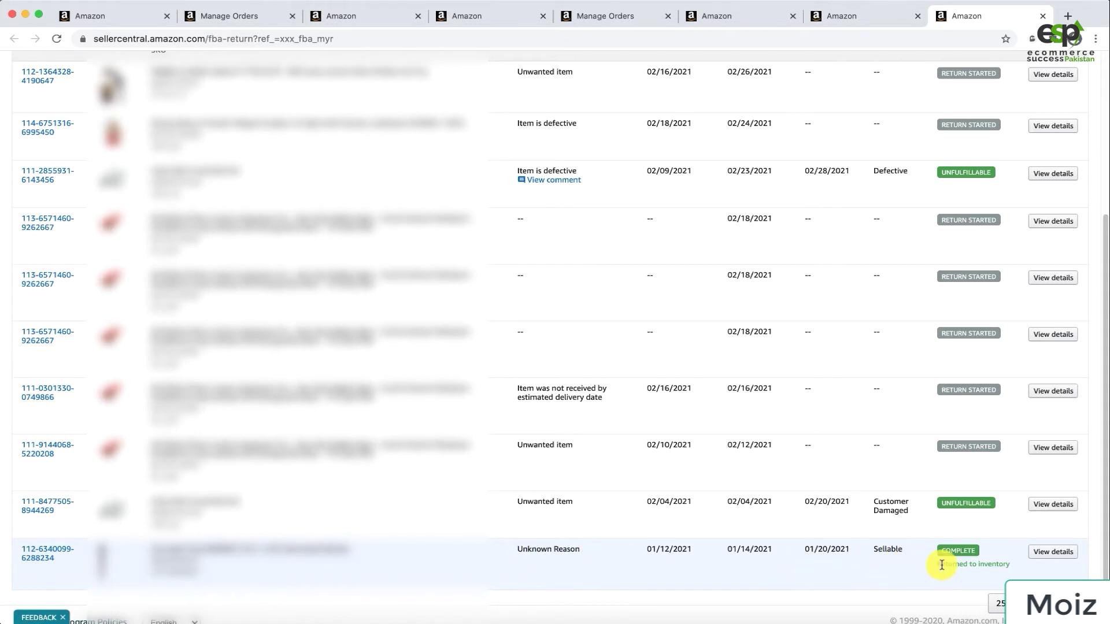
pyautogui.moveTo(938, 564); pyautogui.dragTo(992, 573)
pyautogui.scroll(-1, 649, 463)
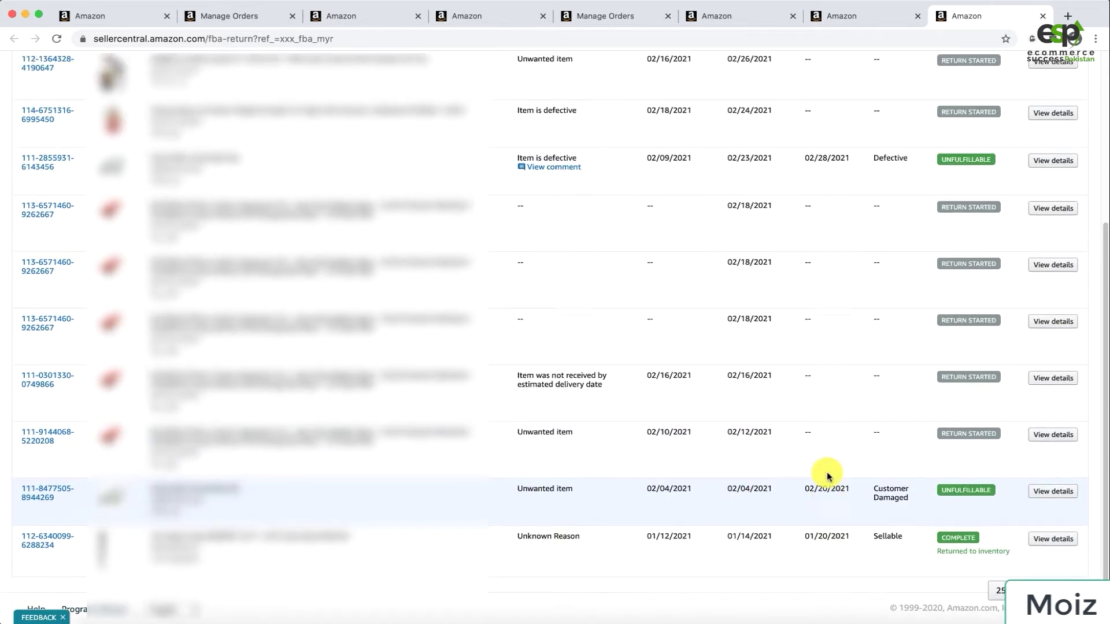
pyautogui.scroll(3, 826, 469)
pyautogui.scroll(-1, 826, 470)
pyautogui.scroll(-1, 826, 475)
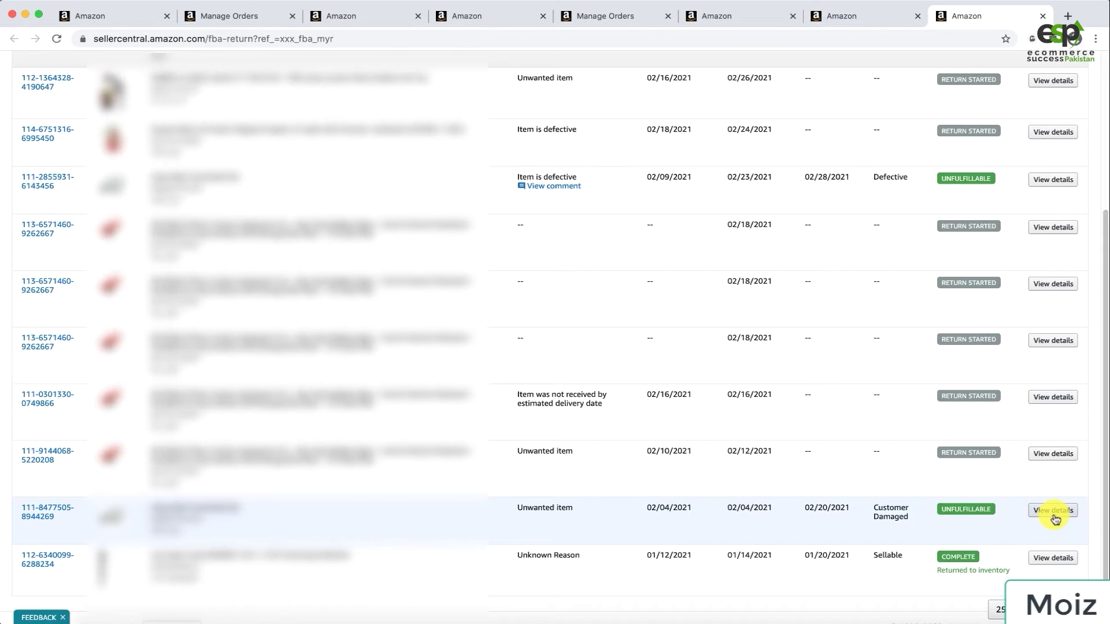
pyautogui.scroll(1, 879, 508)
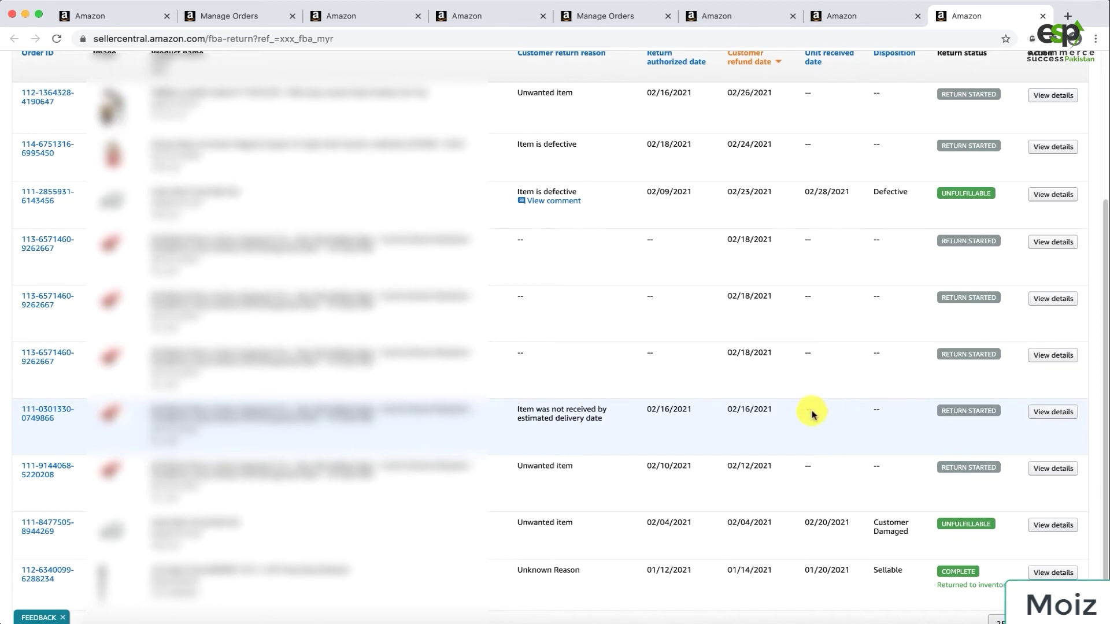
# View and close the details of the 'Item was not received' return and the completed, sellable return.
pyautogui.click(1056, 416)
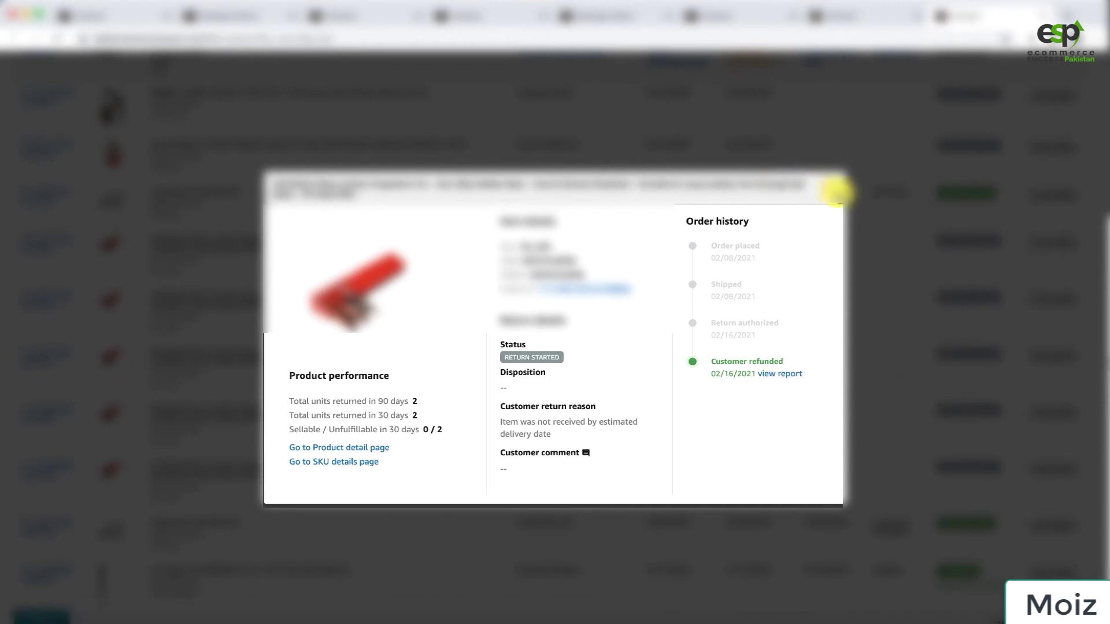
pyautogui.click(836, 191)
pyautogui.scroll(-1, 879, 439)
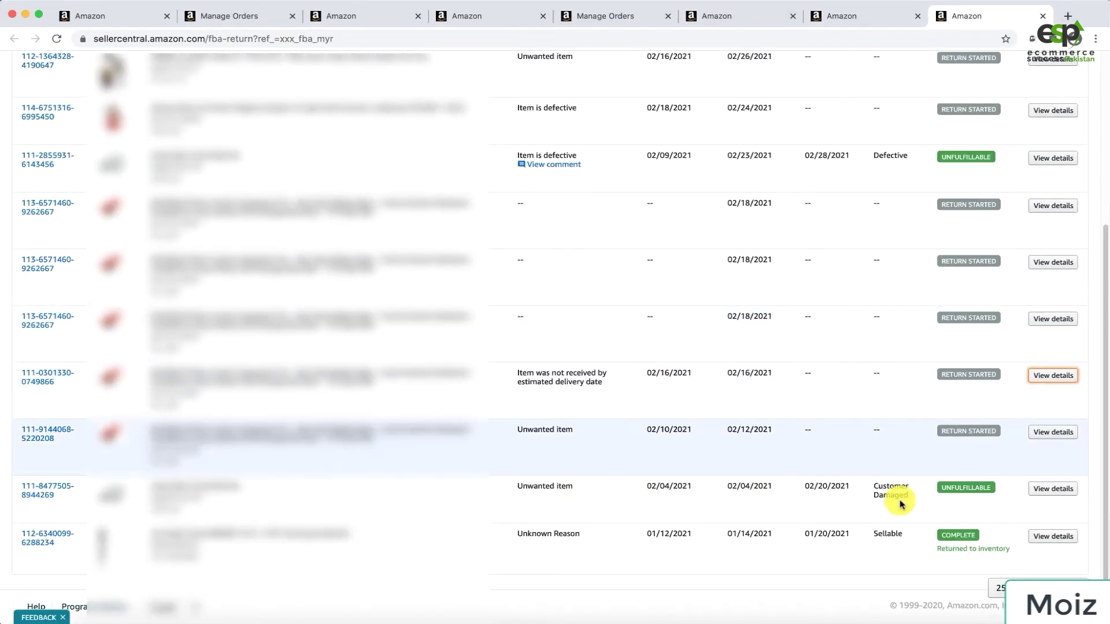
pyautogui.click(1061, 536)
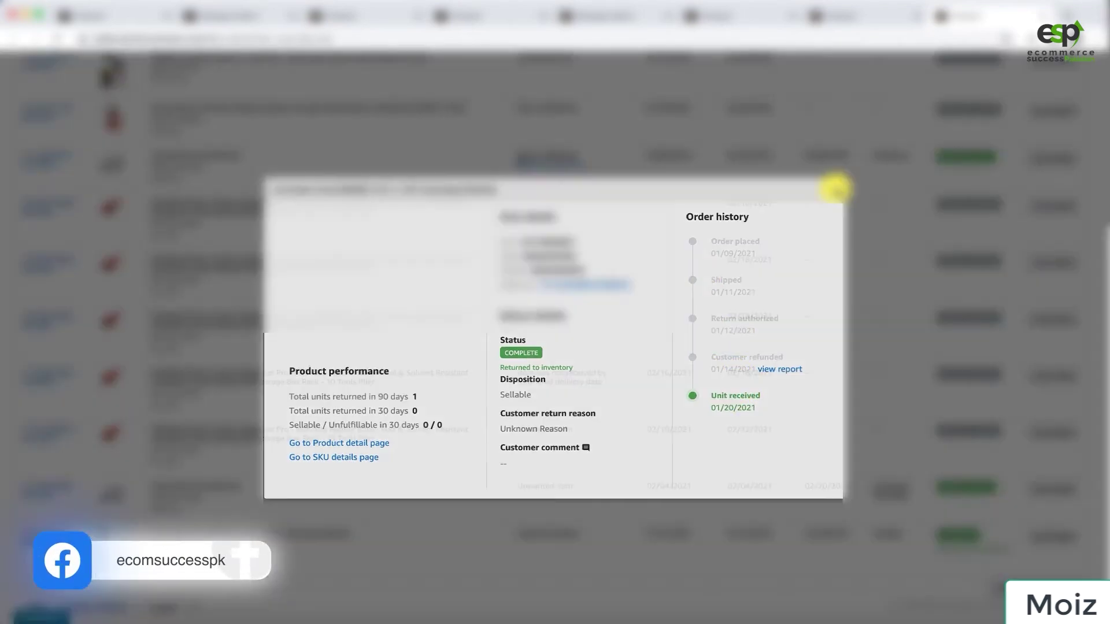
pyautogui.click(835, 191)
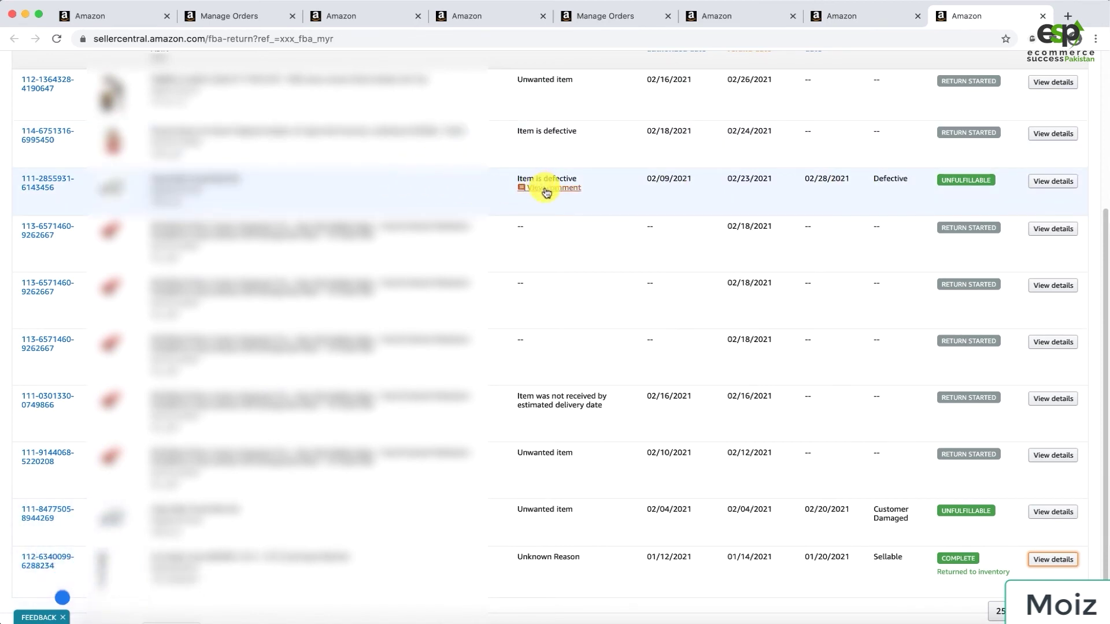
# Read and close the customer comment on the 'Item is defective' return, highlighting its Defective disposition.
pyautogui.click(547, 192)
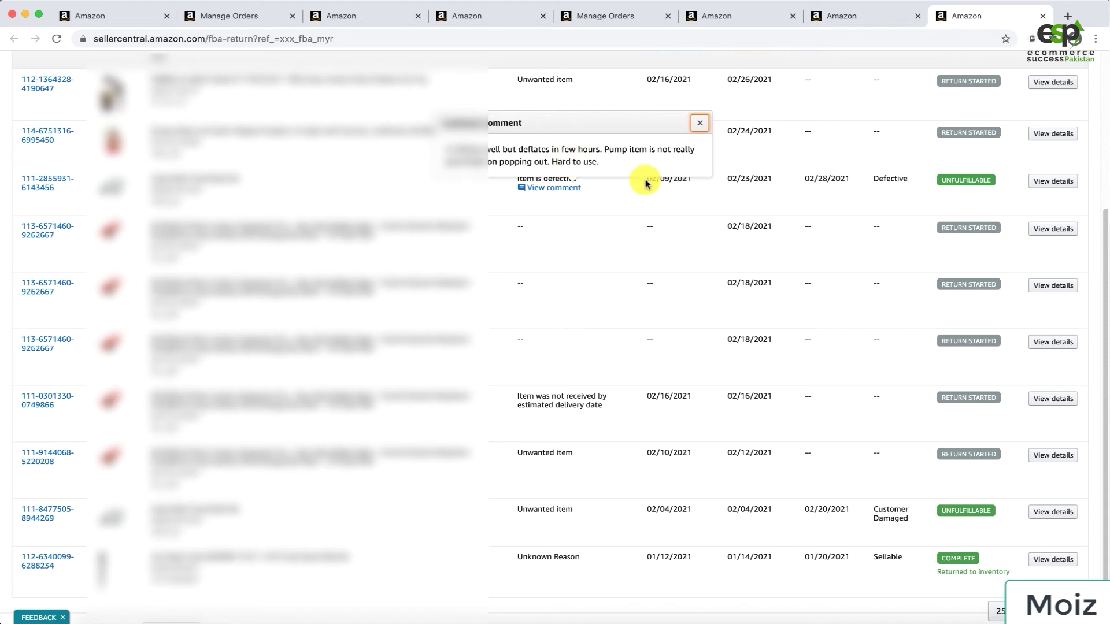
pyautogui.click(885, 180)
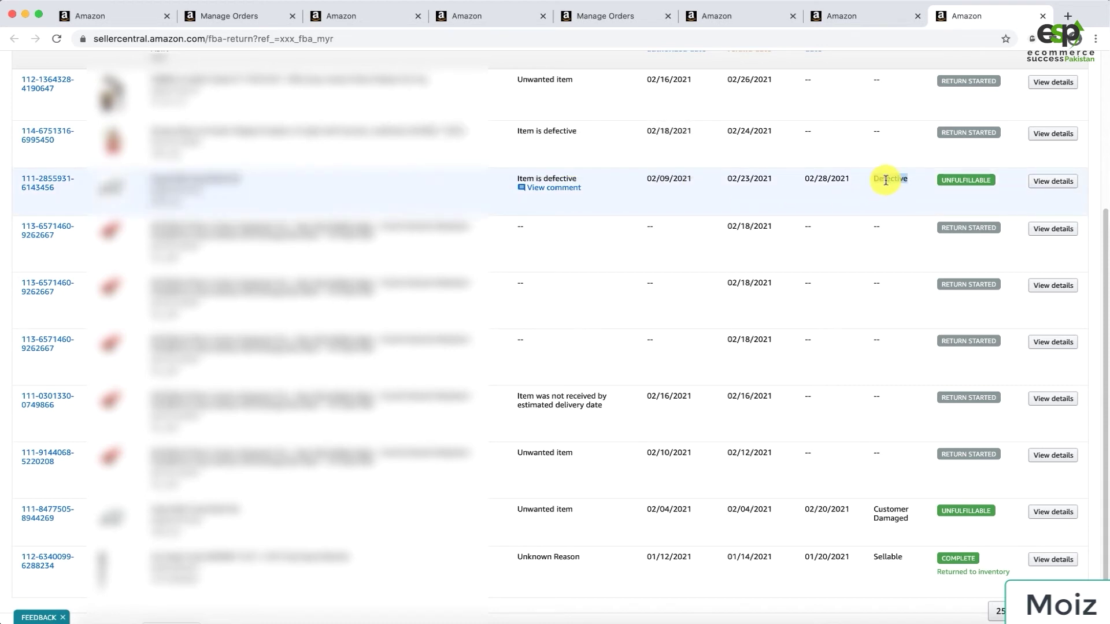
pyautogui.moveTo(885, 180); pyautogui.dragTo(854, 173)
# View and close the full details of the defective, Unfulfillable return.
pyautogui.click(950, 181)
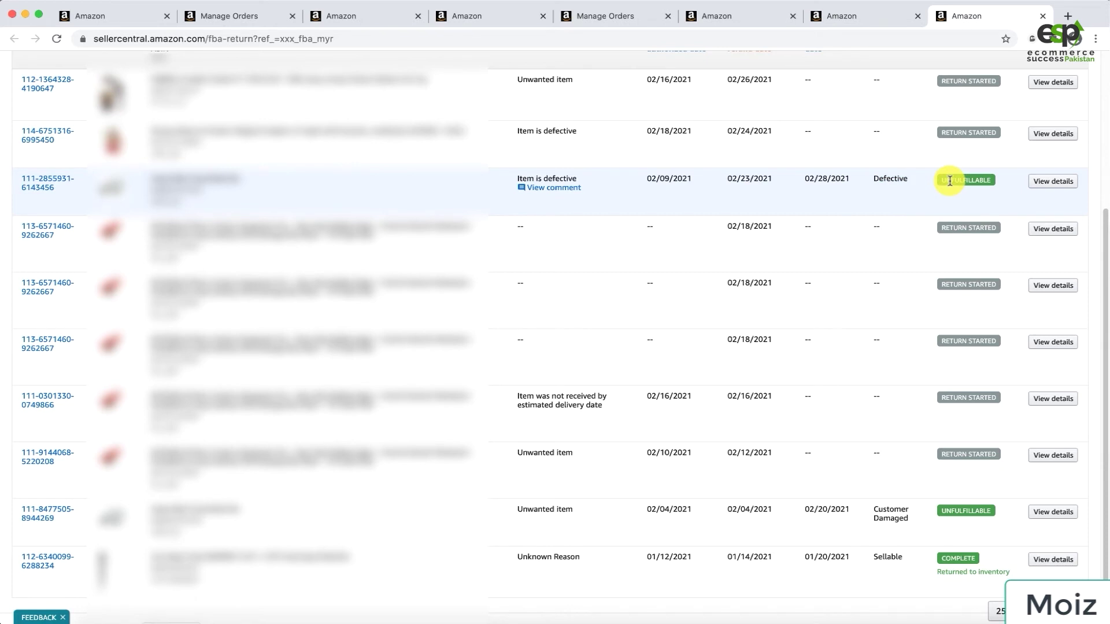
pyautogui.click(1056, 182)
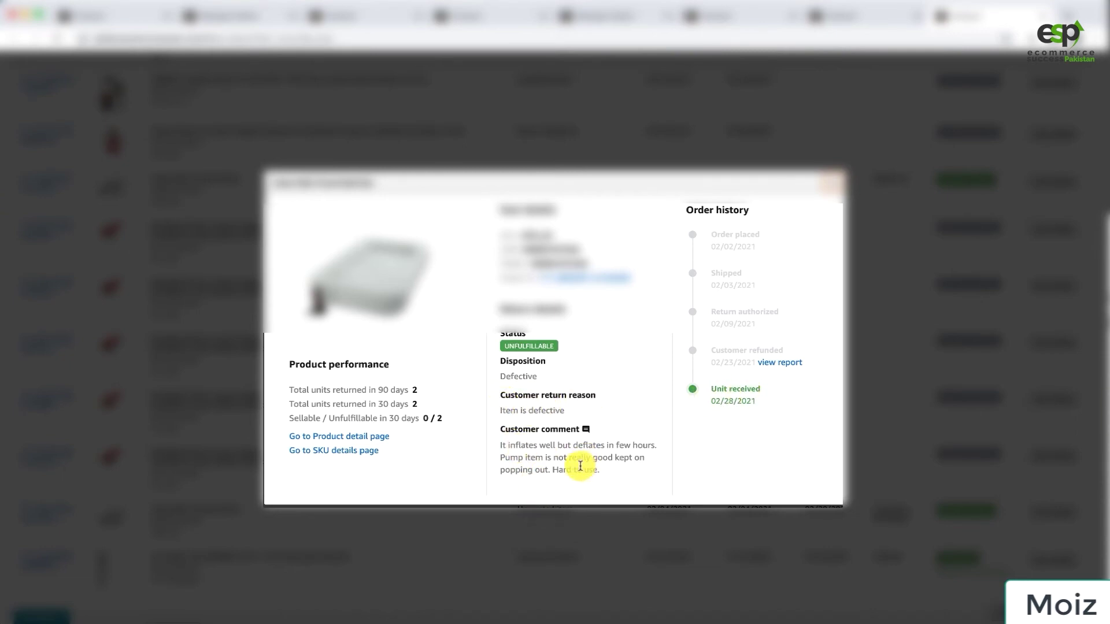
pyautogui.click(831, 182)
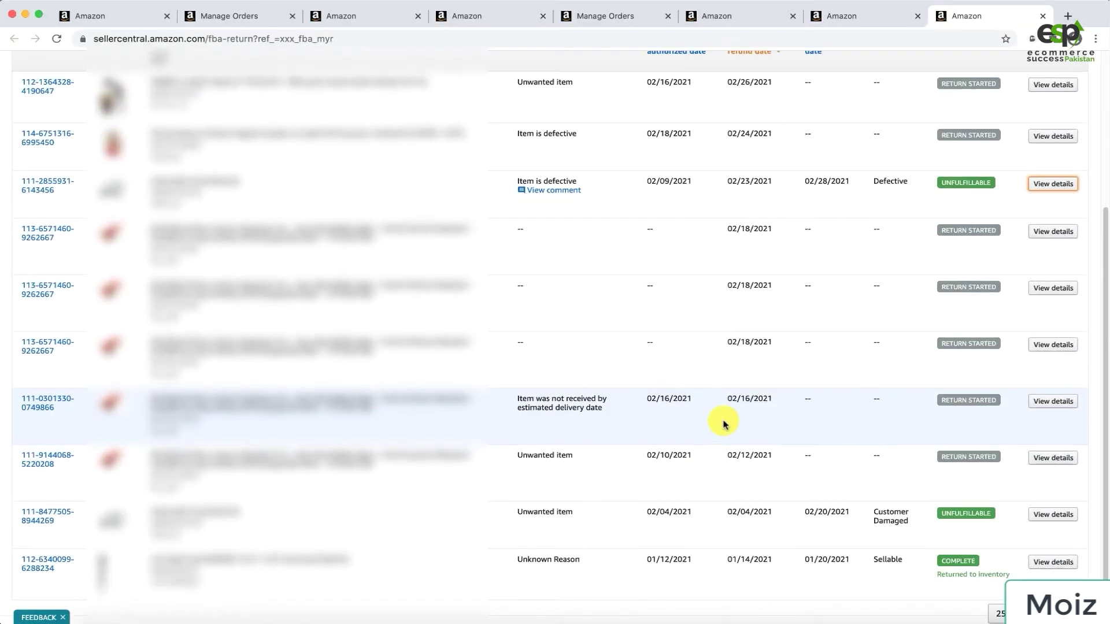
pyautogui.scroll(2, 724, 423)
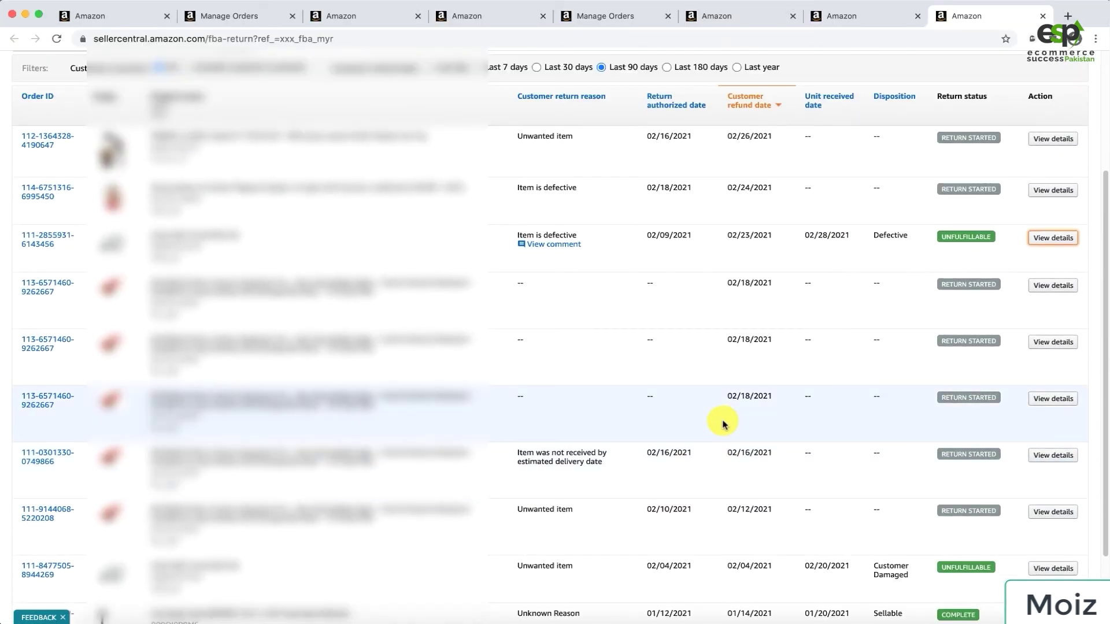
pyautogui.scroll(2, 723, 424)
pyautogui.scroll(1, 723, 424)
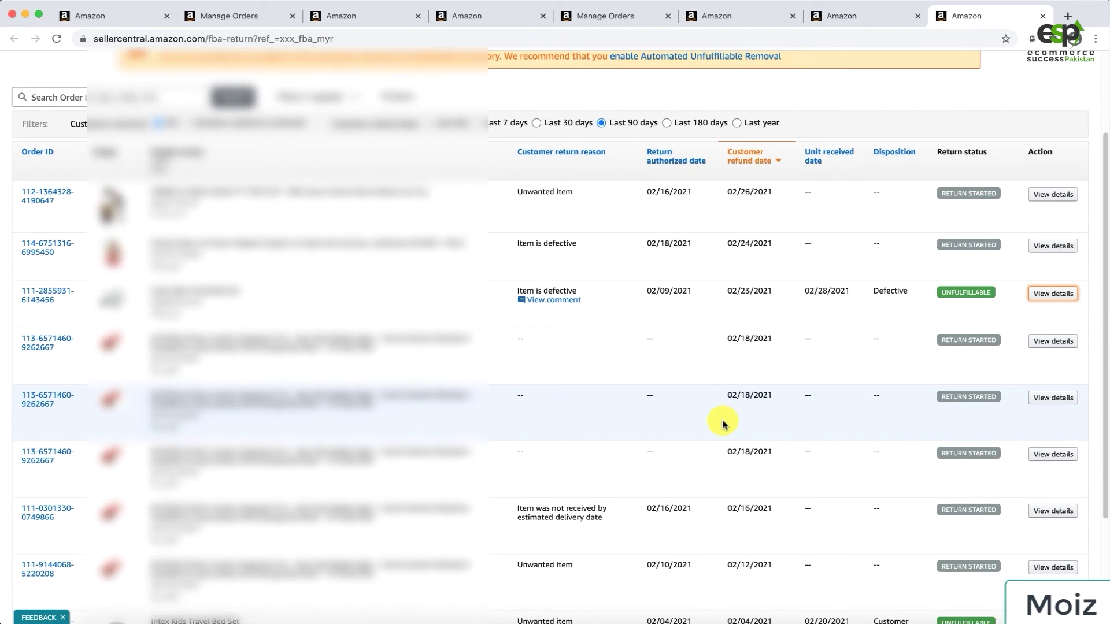
pyautogui.scroll(-3, 723, 423)
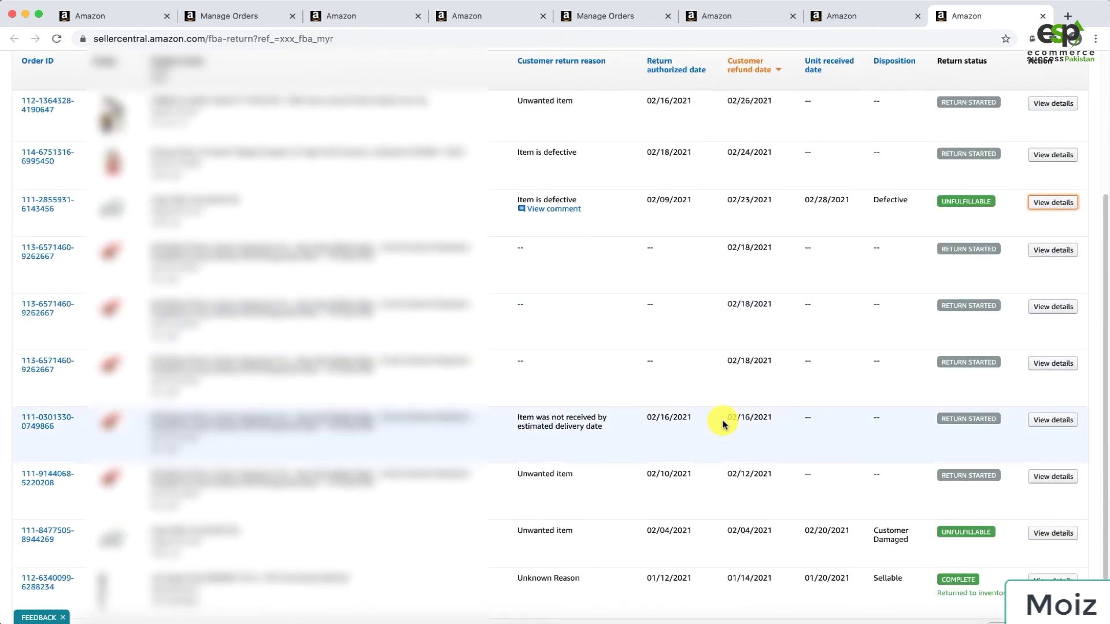
pyautogui.scroll(-1, 723, 423)
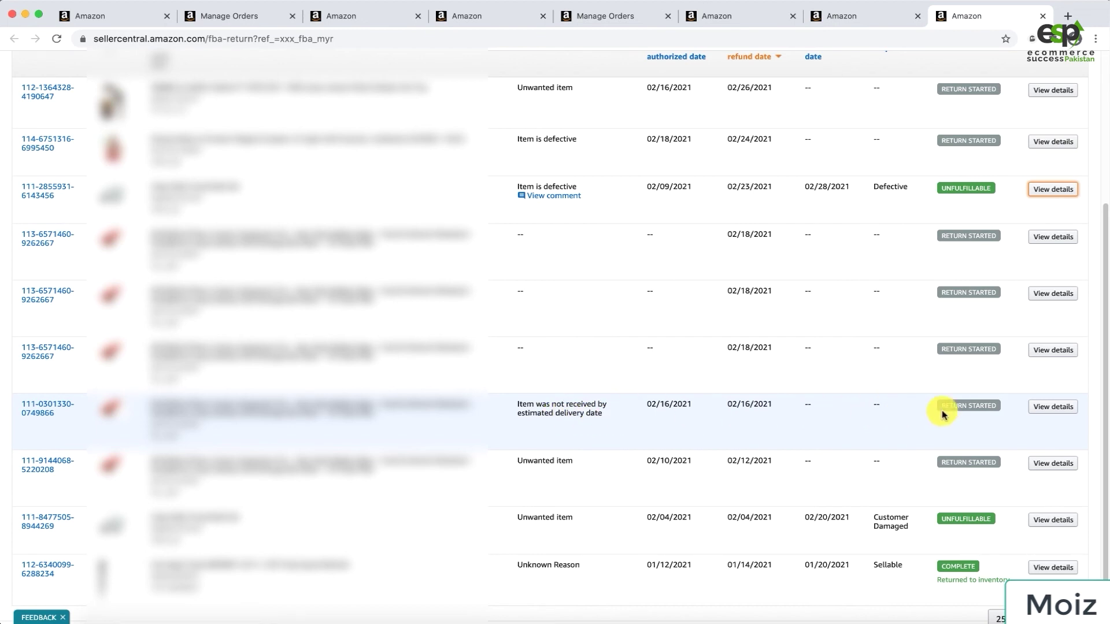
pyautogui.scroll(1, 867, 435)
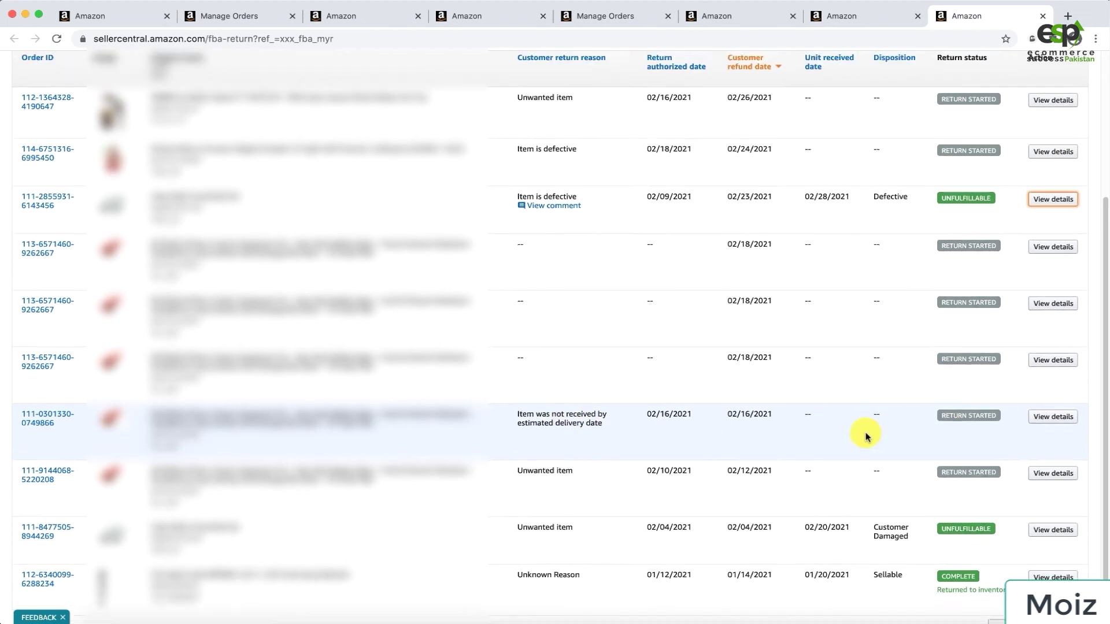
pyautogui.scroll(1, 865, 437)
pyautogui.scroll(1, 866, 436)
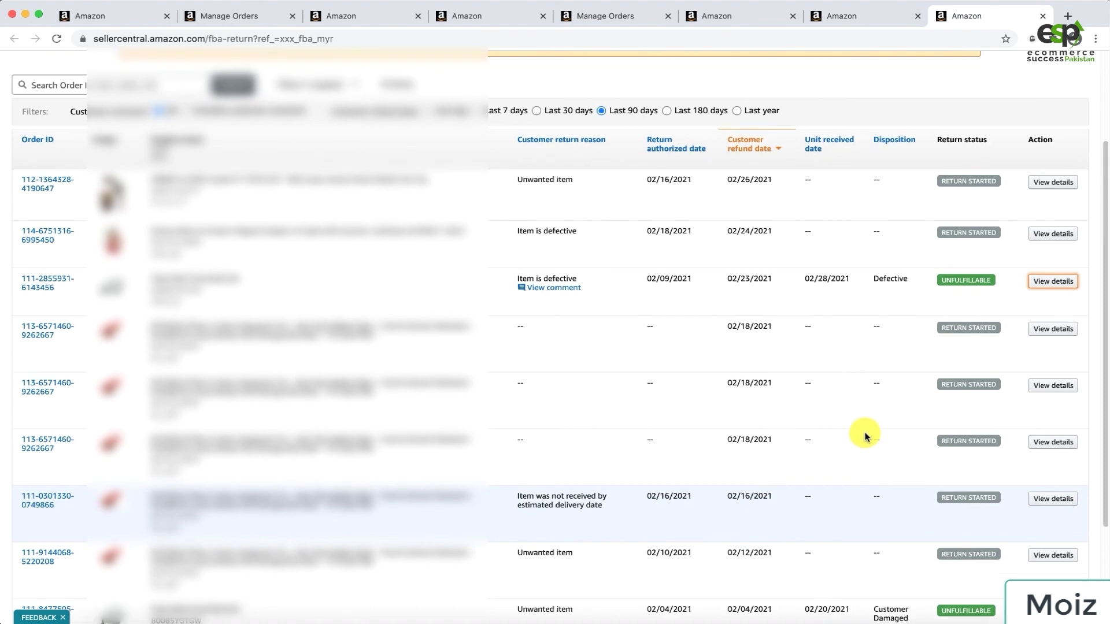
pyautogui.scroll(1, 866, 436)
pyautogui.scroll(1, 866, 437)
pyautogui.scroll(1, 865, 436)
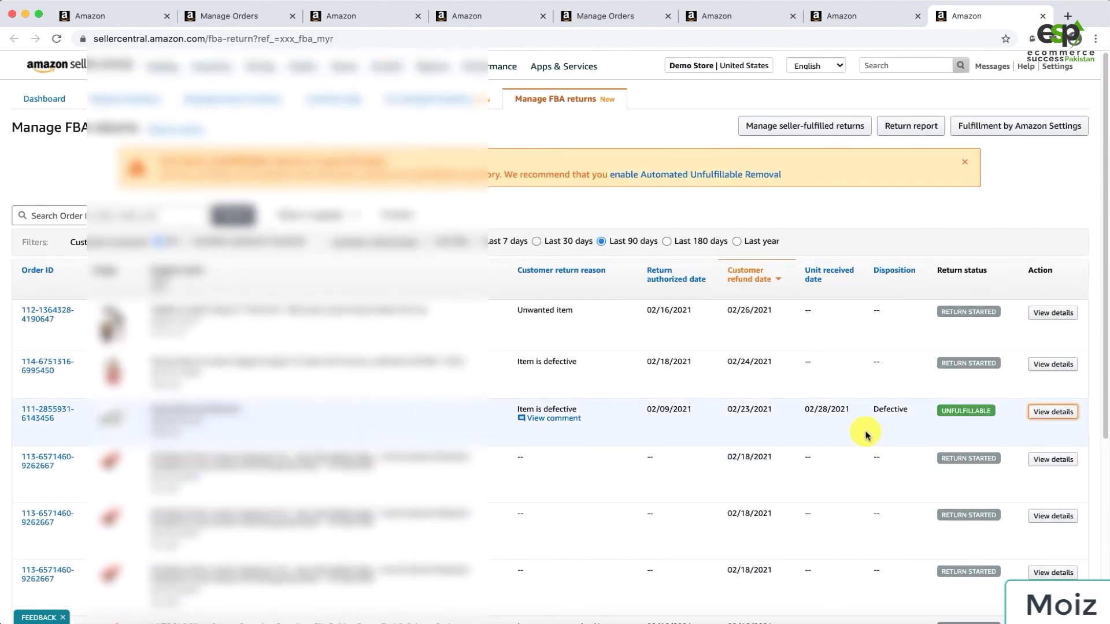
pyautogui.scroll(-8, 866, 435)
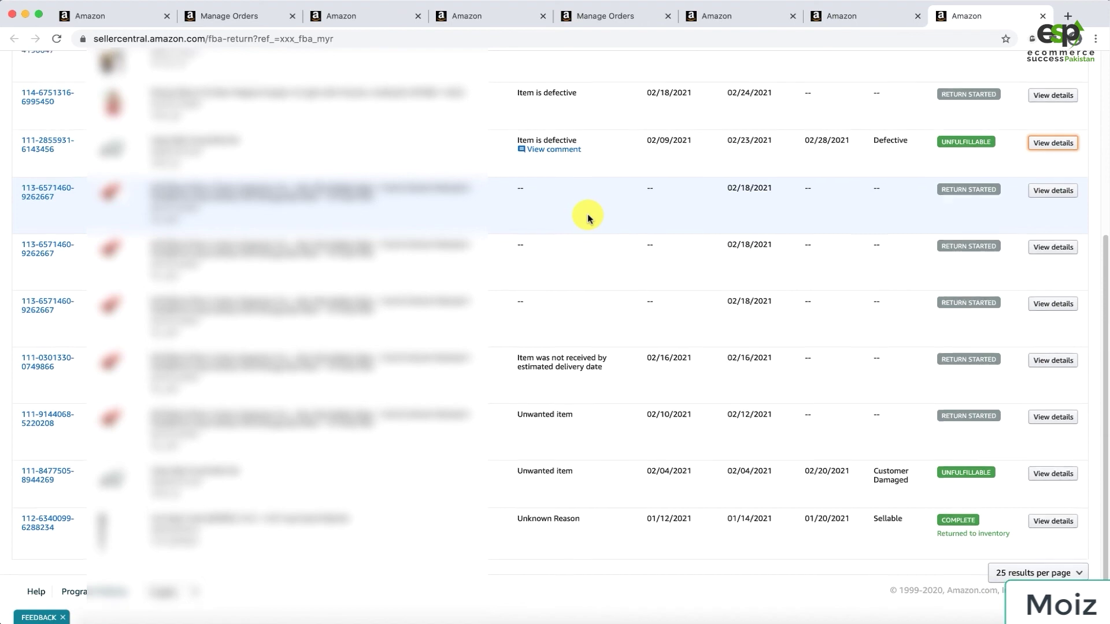
pyautogui.scroll(3, 588, 218)
pyautogui.scroll(2, 588, 218)
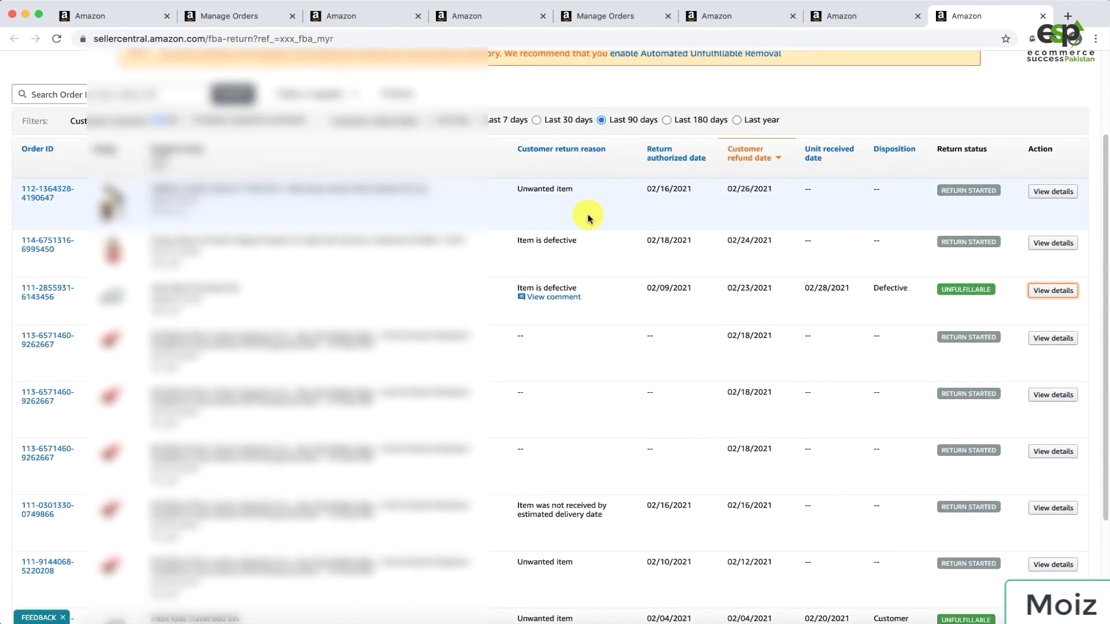
pyautogui.scroll(1, 588, 218)
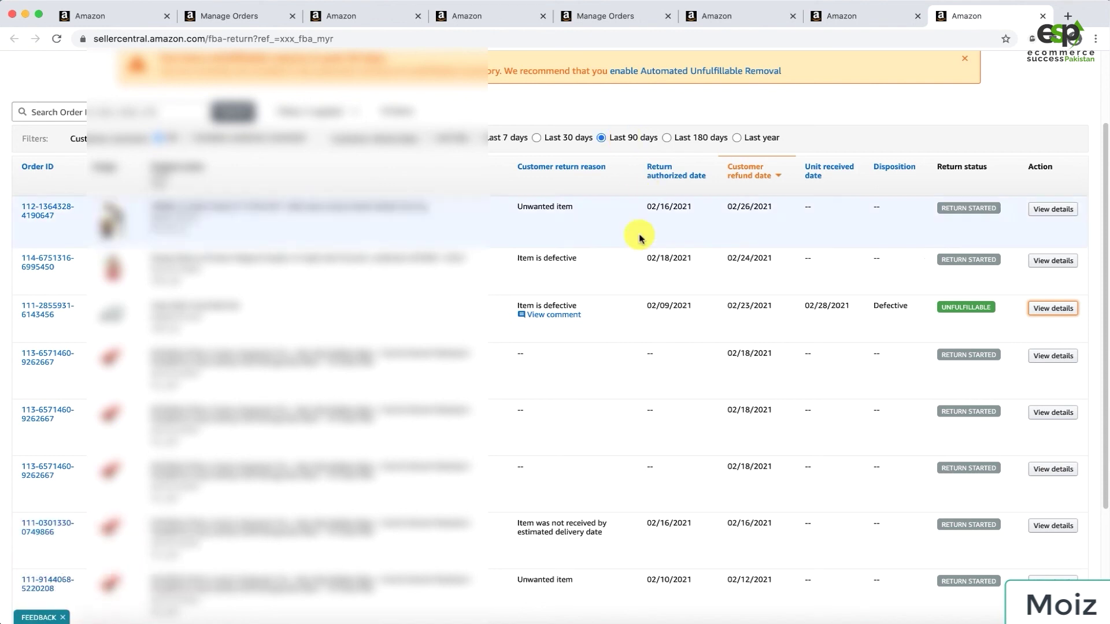
pyautogui.scroll(3, 676, 343)
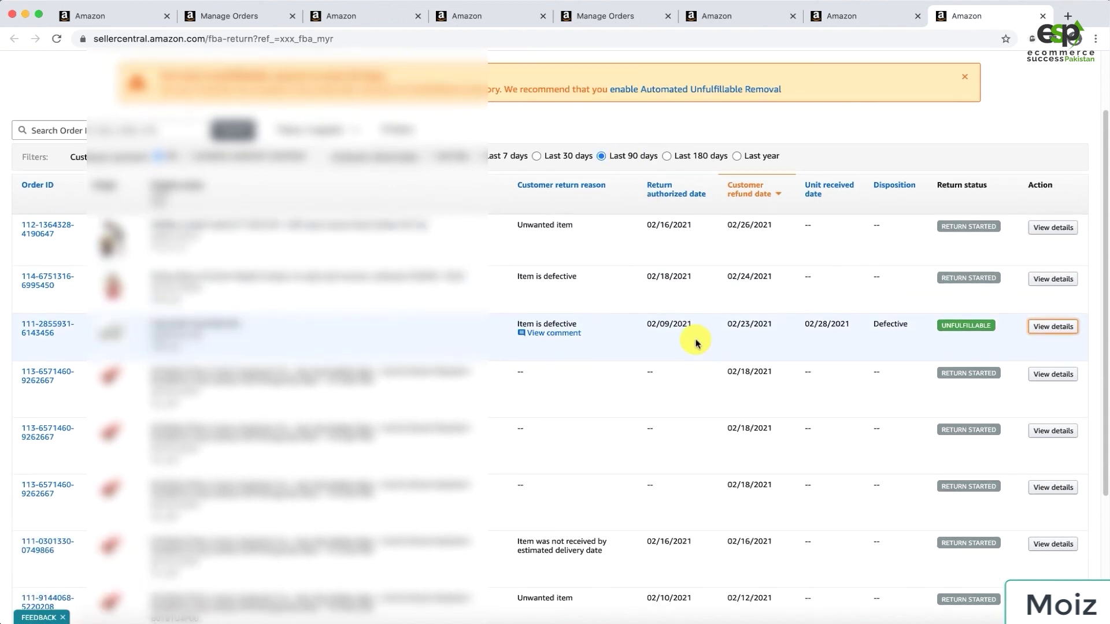